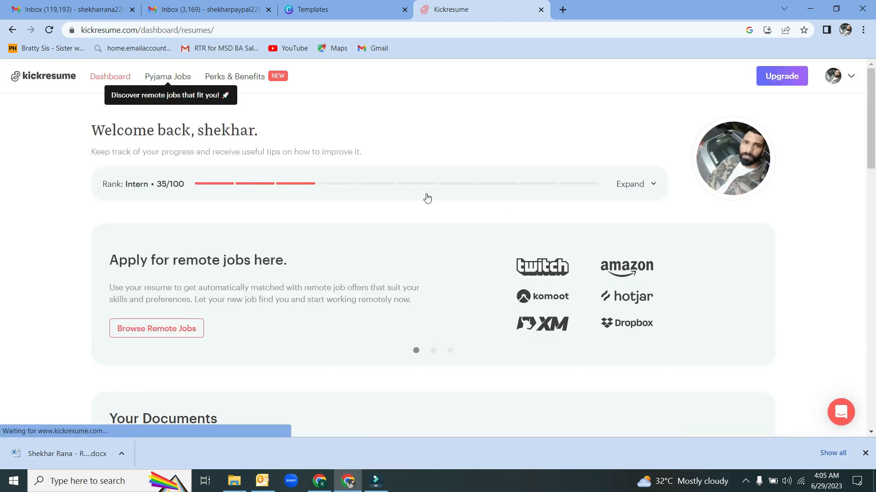
Start a new resume with AI and submit the person's first name to the AI Wizard
{"action": "scroll", "coordinate": [427, 198], "scroll_direction": "down", "scroll_amount": 5}
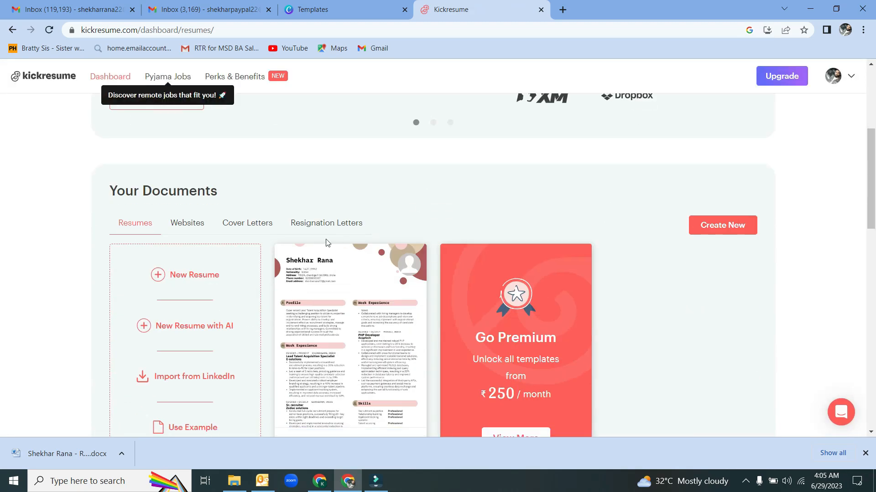
{"action": "scroll", "coordinate": [326, 243], "scroll_direction": "down", "scroll_amount": 1}
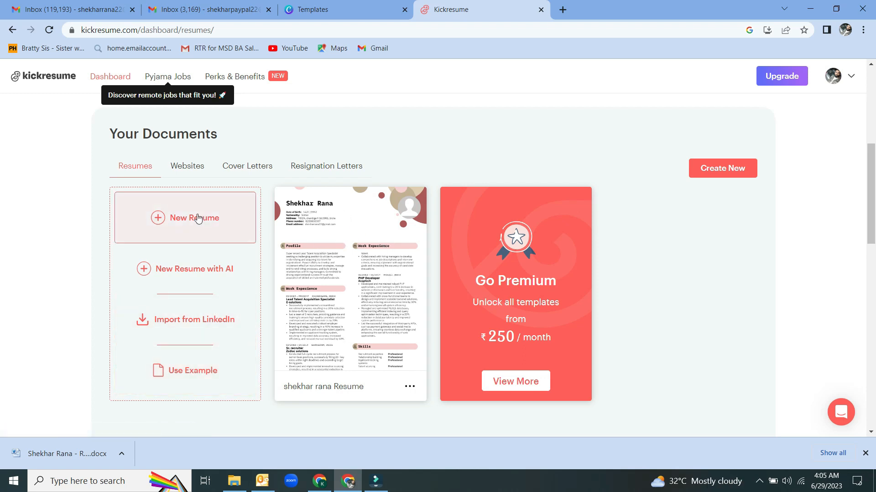
{"action": "left_click", "coordinate": [191, 269]}
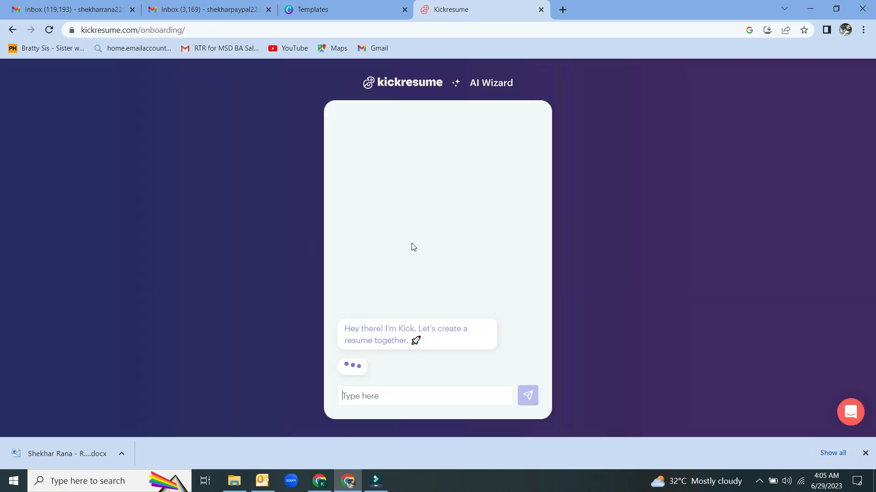
{"action": "left_click", "coordinate": [415, 393]}
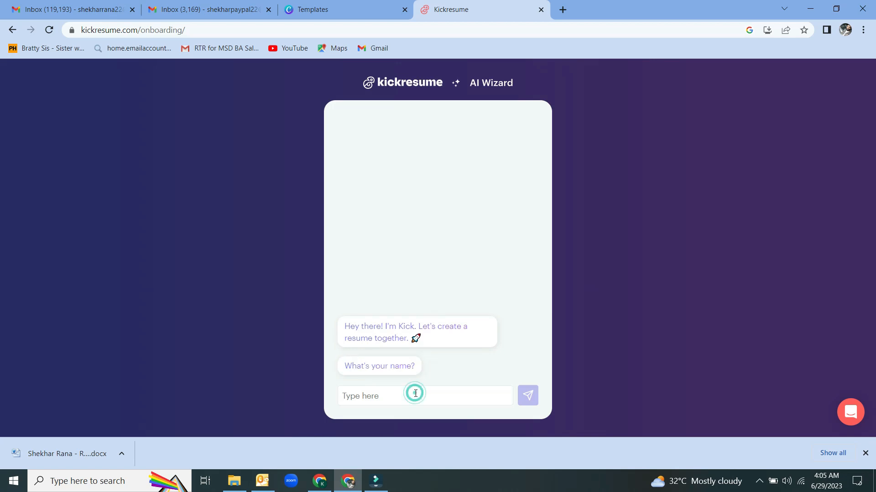
{"action": "type", "text": "Shekhar"}
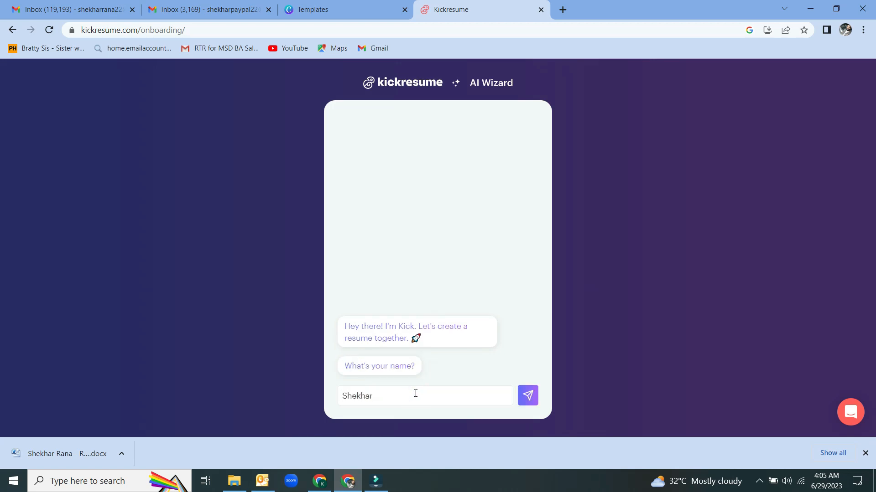
{"action": "left_click", "coordinate": [525, 400]}
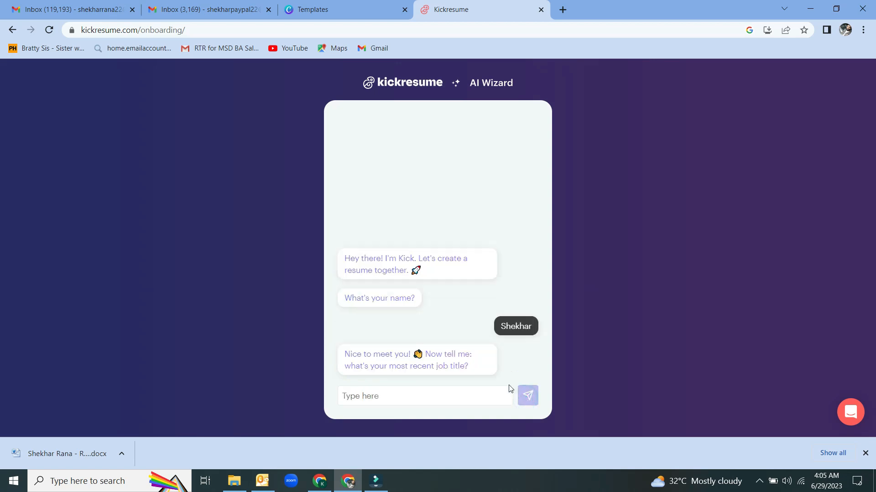
Answer the wizard with Talent Acquisition as the most recent job title and choose the template with the black header
{"action": "left_click", "coordinate": [386, 392]}
{"action": "type", "text": "T"}
{"action": "type", "text": "echnic"}
{"action": "key", "text": "ctrl+BackSpace"}
{"action": "type", "text": "Talent Acquisition"}
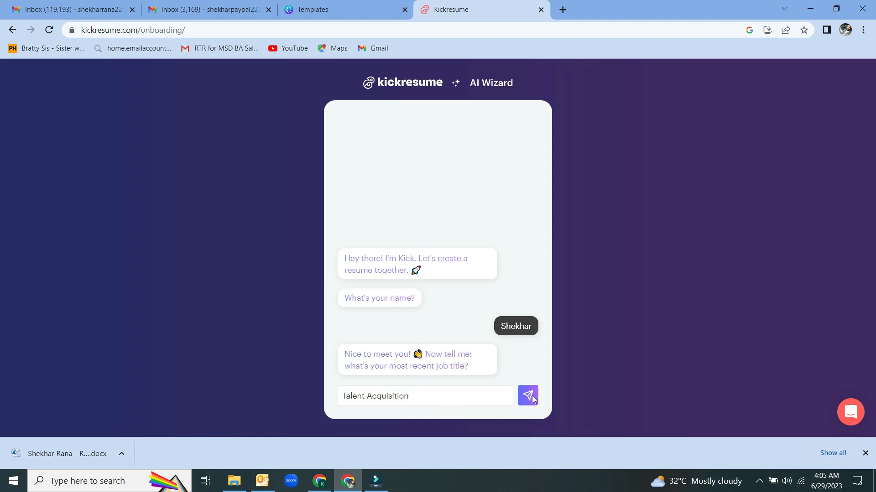
{"action": "left_click", "coordinate": [529, 397]}
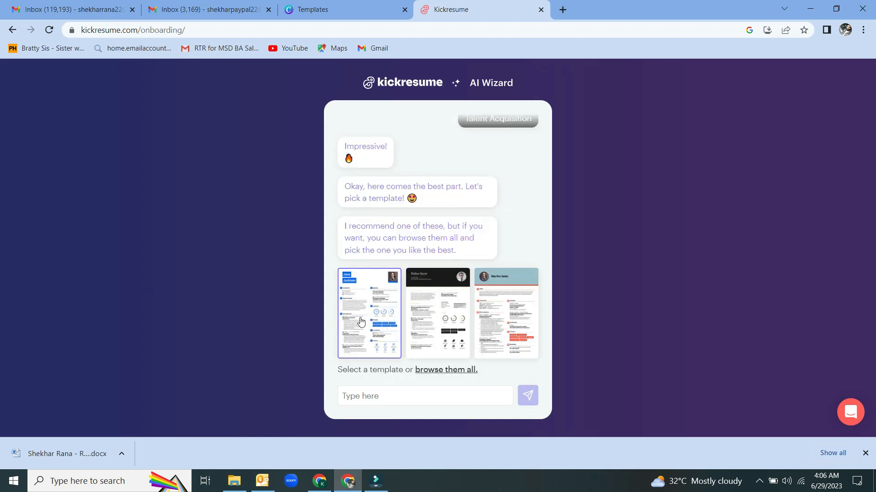
{"action": "left_click", "coordinate": [443, 323]}
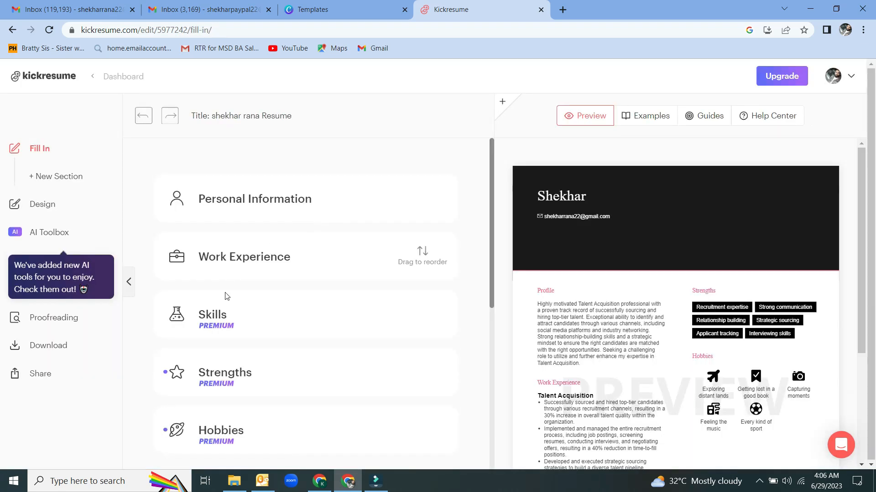
Open the resume's Work Experience section for editing and set the first entry's company name to XYZ
{"action": "scroll", "coordinate": [726, 274], "scroll_direction": "down", "scroll_amount": 4}
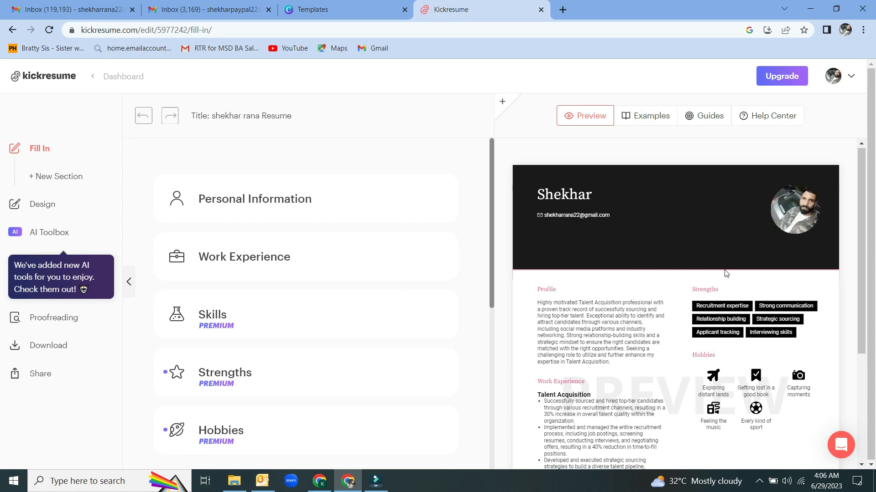
{"action": "scroll", "coordinate": [725, 273], "scroll_direction": "up", "scroll_amount": 3}
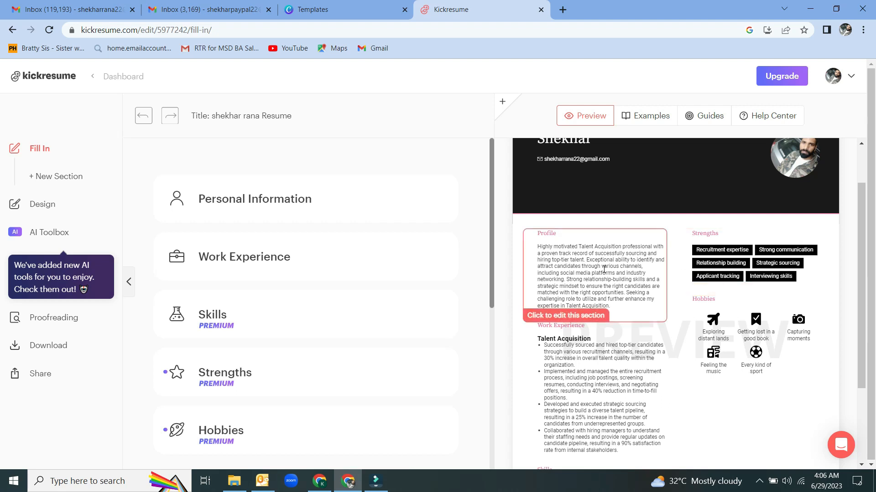
{"action": "scroll", "coordinate": [604, 269], "scroll_direction": "down", "scroll_amount": 3}
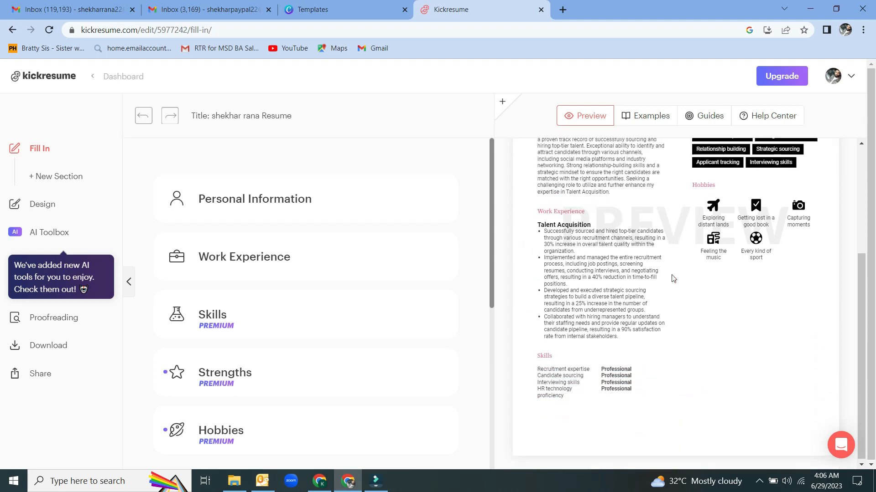
{"action": "left_click", "coordinate": [575, 255]}
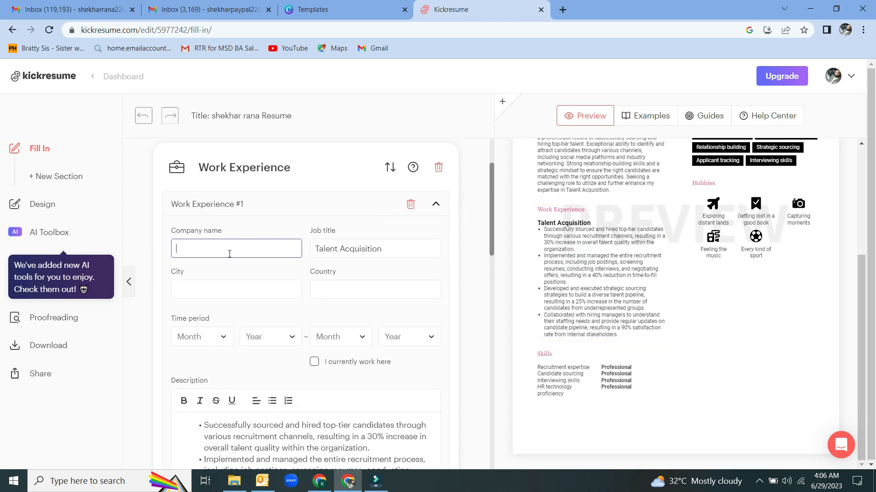
{"action": "scroll", "coordinate": [319, 248], "scroll_direction": "down", "scroll_amount": 2}
{"action": "scroll", "coordinate": [320, 248], "scroll_direction": "up", "scroll_amount": 2}
{"action": "left_click", "coordinate": [245, 251]}
{"action": "type", "text": "XYZ"}
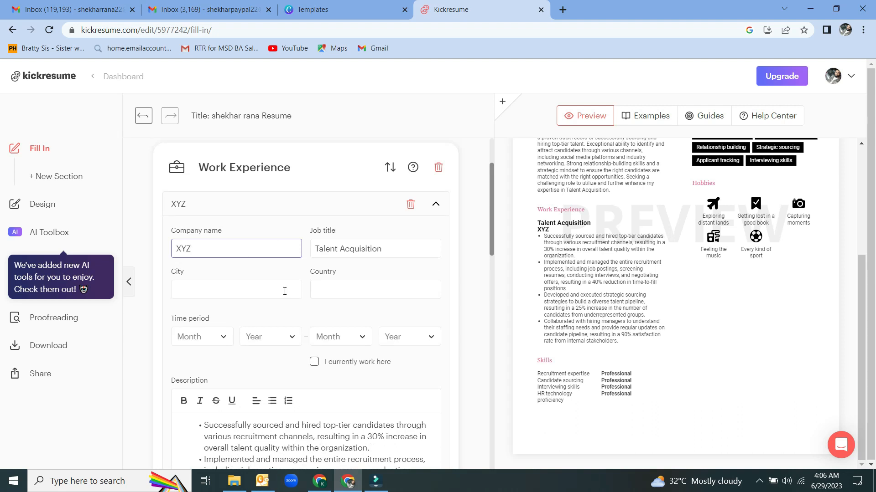
Set the XYZ entry's city to Chandigarh and its country to india
{"action": "left_click", "coordinate": [254, 292]}
{"action": "type", "text": "Chandi"}
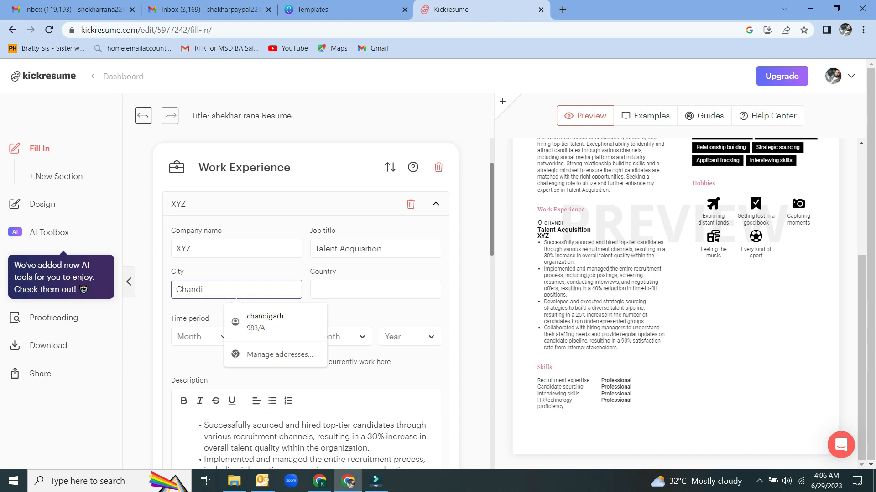
{"action": "left_click", "coordinate": [353, 287]}
{"action": "type", "text": "india"}
{"action": "left_click", "coordinate": [274, 318]}
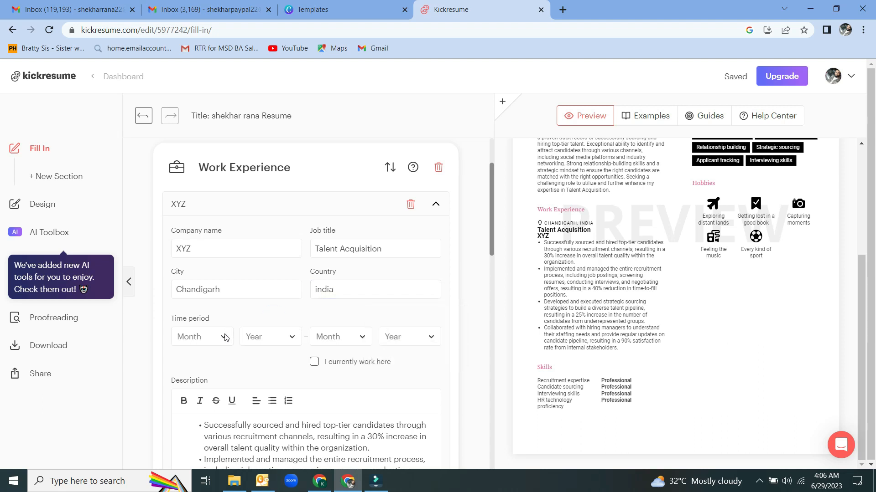
Set the XYZ entry's time period from February 2020 to March 2023
{"action": "left_click", "coordinate": [225, 338]}
{"action": "left_click", "coordinate": [194, 402]}
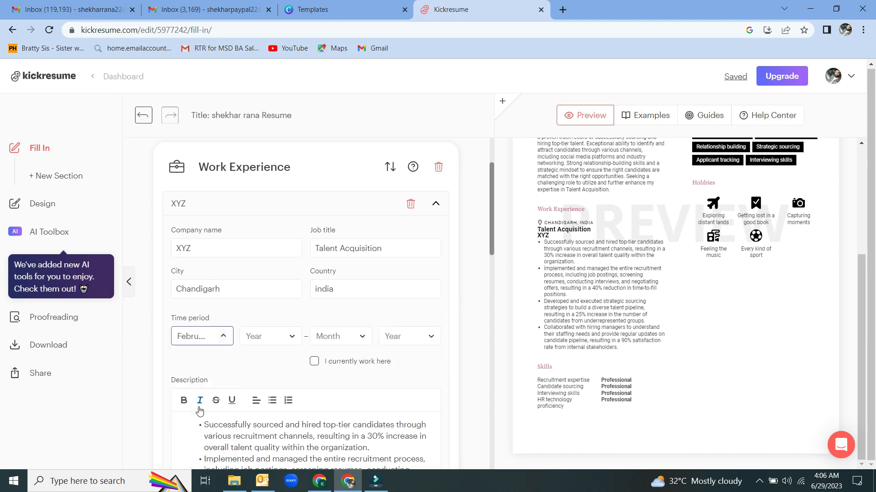
{"action": "left_click", "coordinate": [273, 341]}
{"action": "left_click", "coordinate": [254, 424]}
{"action": "left_click", "coordinate": [342, 336]}
{"action": "left_click", "coordinate": [329, 424]}
{"action": "left_click", "coordinate": [419, 336]}
{"action": "scroll", "coordinate": [405, 435], "scroll_direction": "up", "scroll_amount": 3}
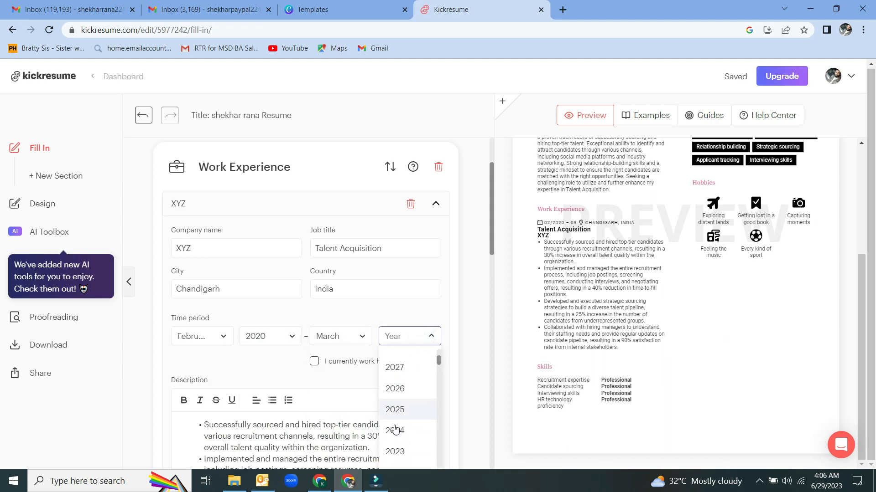
{"action": "scroll", "coordinate": [395, 417], "scroll_direction": "down", "scroll_amount": 2}
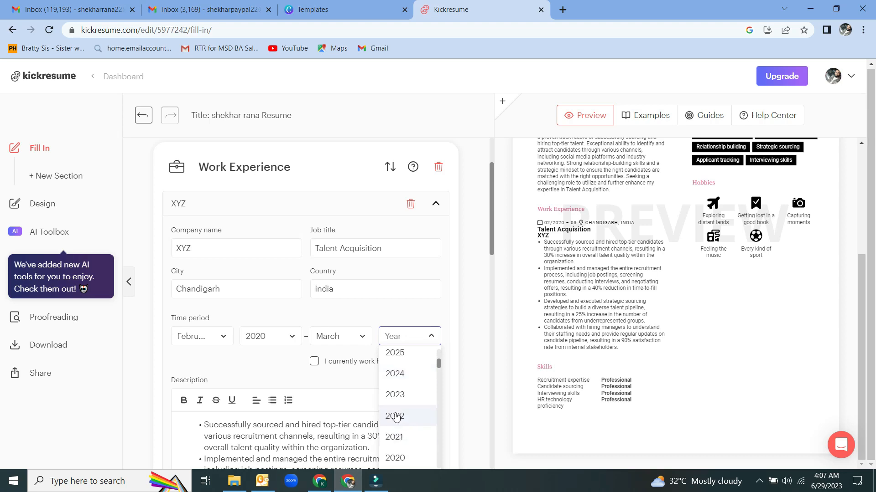
{"action": "left_click", "coordinate": [395, 394]}
Generate additional description content for the XYZ entry with AI Writer, using the job title Talent Acquisition
{"action": "scroll", "coordinate": [376, 380], "scroll_direction": "down", "scroll_amount": 1}
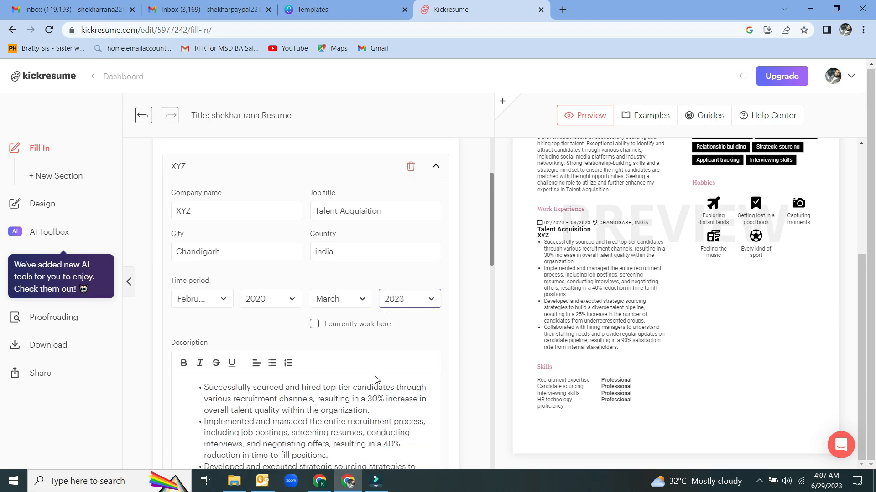
{"action": "scroll", "coordinate": [375, 380], "scroll_direction": "down", "scroll_amount": 5}
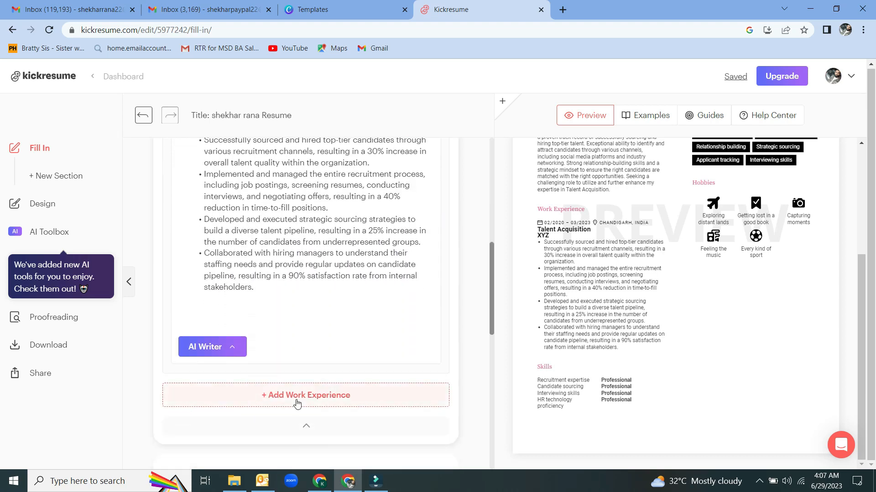
{"action": "left_click", "coordinate": [222, 351]}
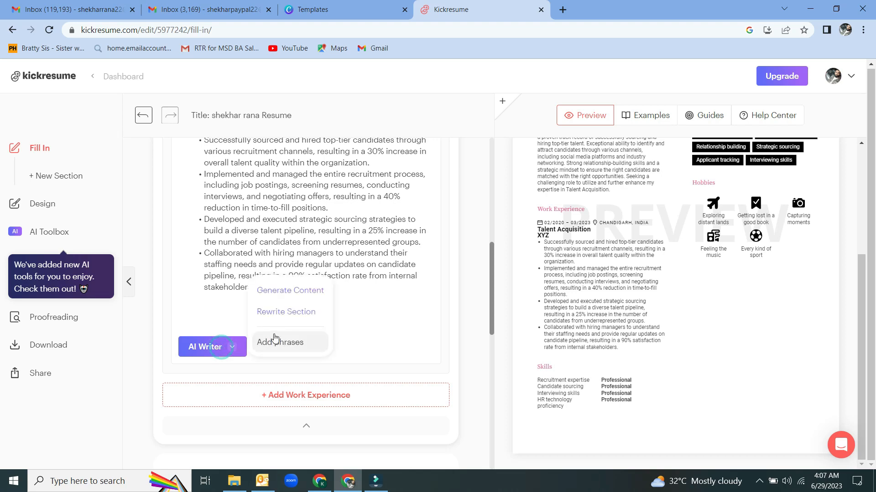
{"action": "left_click", "coordinate": [293, 291]}
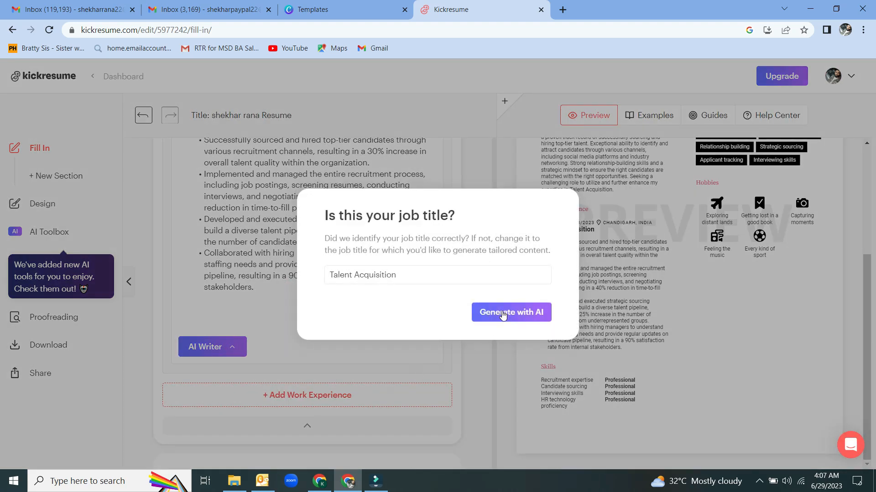
{"action": "left_click", "coordinate": [502, 315]}
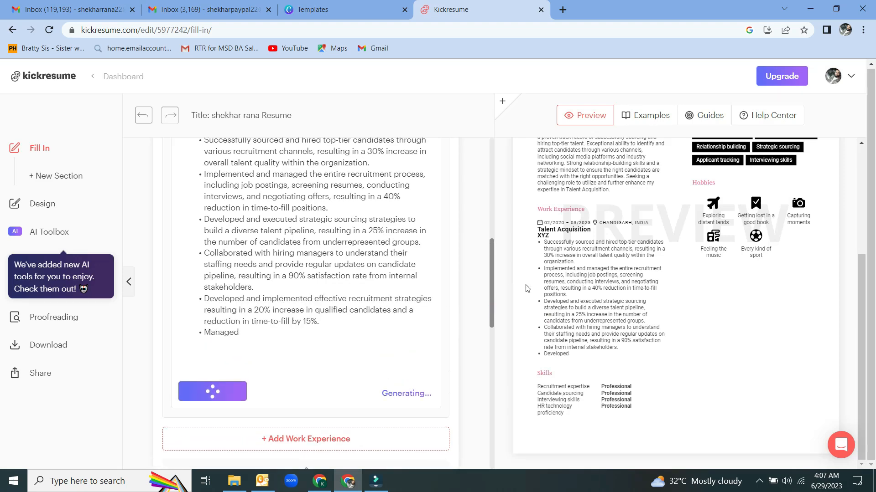
Examine the expanded work experience description in the resume preview and in the section's editor
{"action": "scroll", "coordinate": [582, 307], "scroll_direction": "up", "scroll_amount": 4}
{"action": "scroll", "coordinate": [581, 307], "scroll_direction": "down", "scroll_amount": 3}
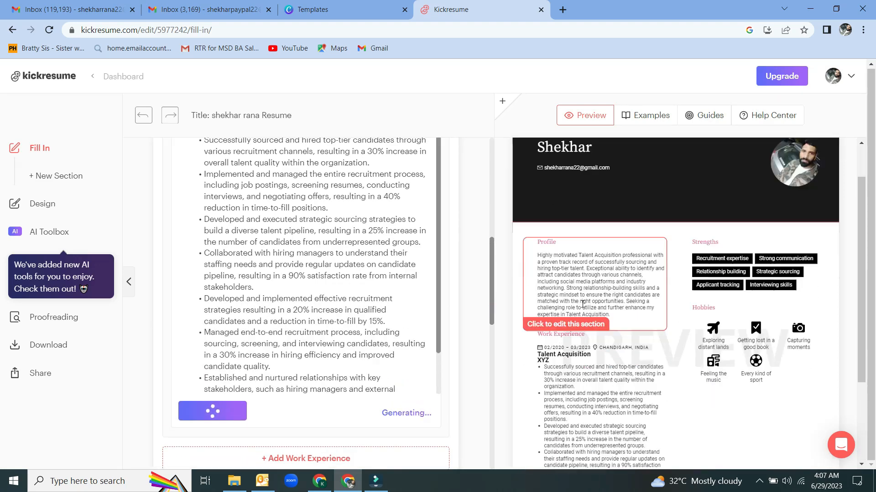
{"action": "left_click_drag", "start_coordinate": [543, 280], "coordinate": [609, 424]}
{"action": "scroll", "coordinate": [698, 356], "scroll_direction": "down", "scroll_amount": 2}
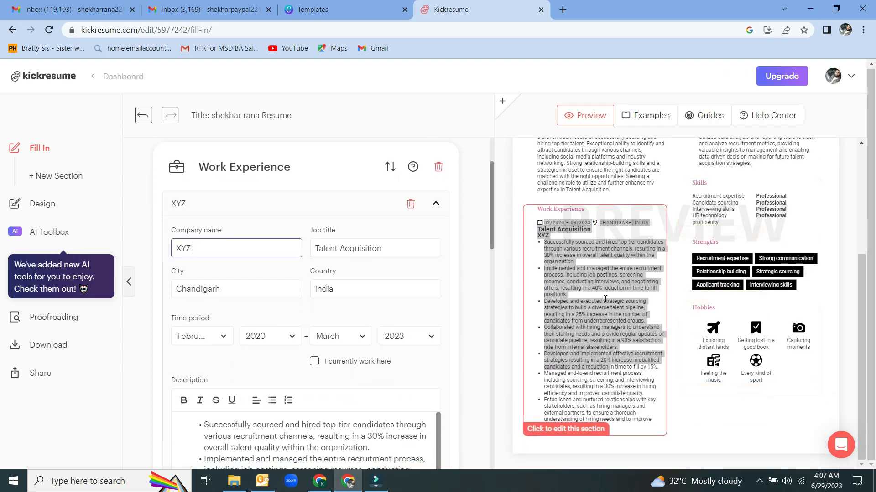
{"action": "scroll", "coordinate": [629, 338], "scroll_direction": "up", "scroll_amount": 4}
{"action": "scroll", "coordinate": [631, 337], "scroll_direction": "down", "scroll_amount": 4}
{"action": "scroll", "coordinate": [444, 338], "scroll_direction": "down", "scroll_amount": 9}
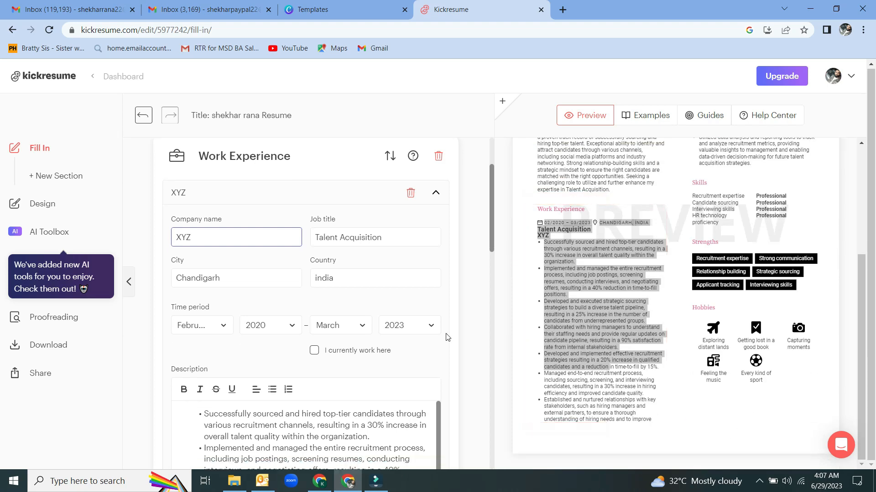
{"action": "scroll", "coordinate": [428, 345], "scroll_direction": "down", "scroll_amount": 3}
{"action": "scroll", "coordinate": [408, 230], "scroll_direction": "up", "scroll_amount": 4}
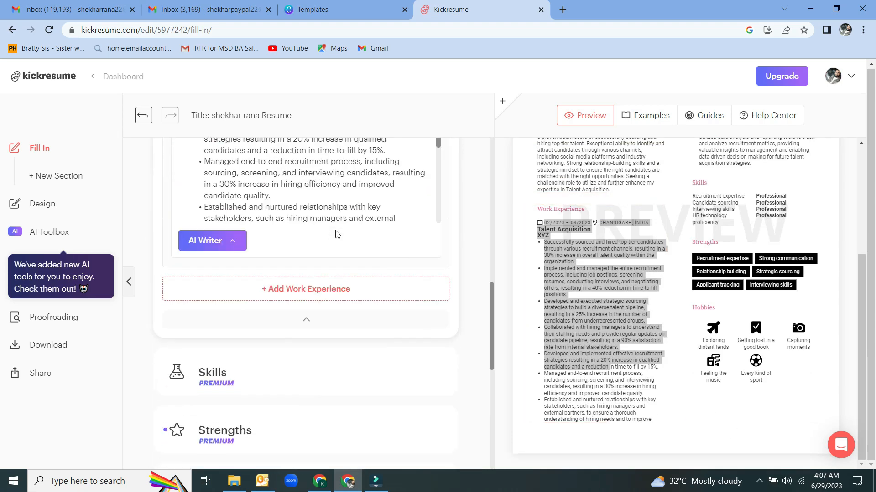
Add a second, blank work experience entry and look over the remaining resume sections
{"action": "left_click", "coordinate": [315, 289]}
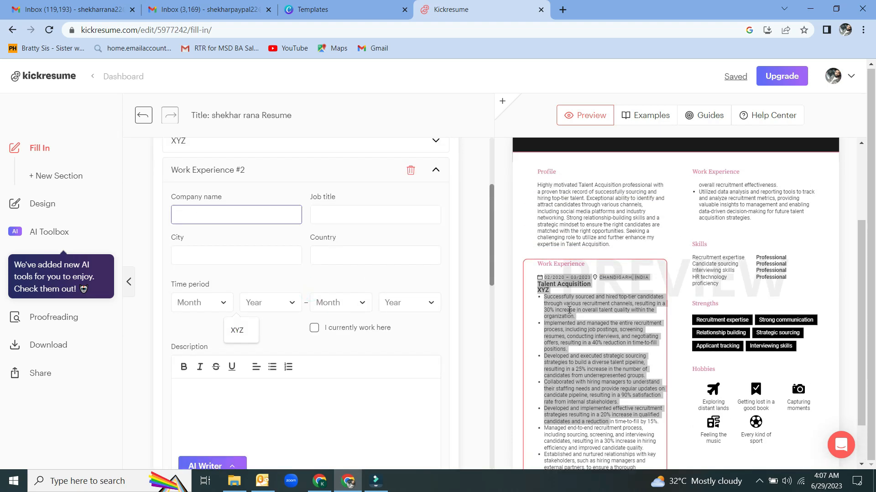
{"action": "scroll", "coordinate": [422, 319], "scroll_direction": "down", "scroll_amount": 5}
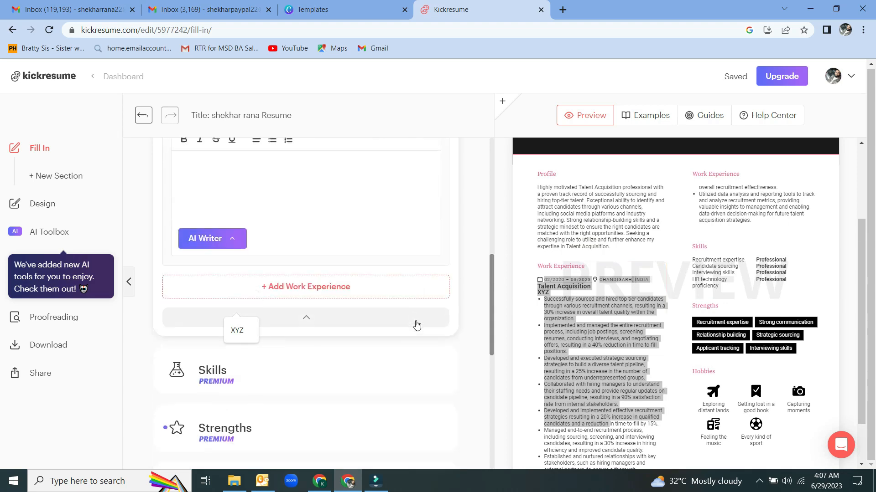
{"action": "scroll", "coordinate": [377, 331], "scroll_direction": "down", "scroll_amount": 1}
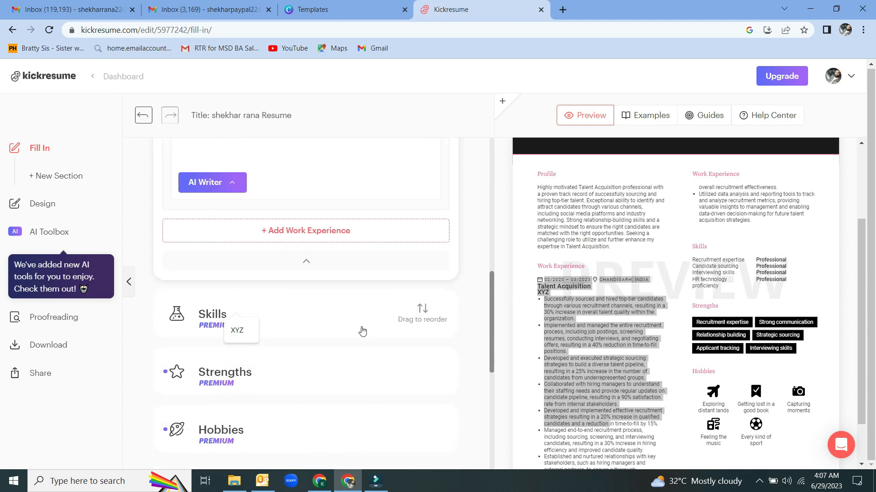
{"action": "scroll", "coordinate": [362, 331], "scroll_direction": "up", "scroll_amount": 5}
{"action": "scroll", "coordinate": [362, 327], "scroll_direction": "up", "scroll_amount": 5}
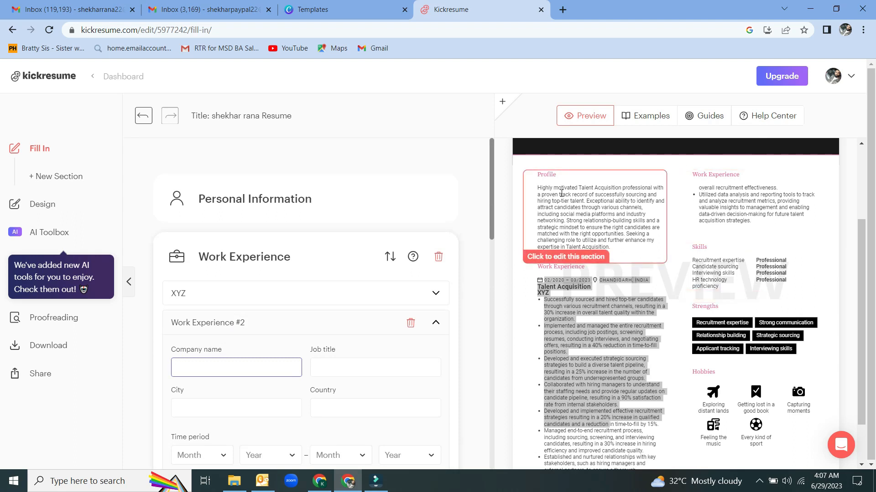
Copy the resume content from the header through Hobbies in the preview and paste it into a new Microsoft Word 2010 document
{"action": "left_click", "coordinate": [542, 179]}
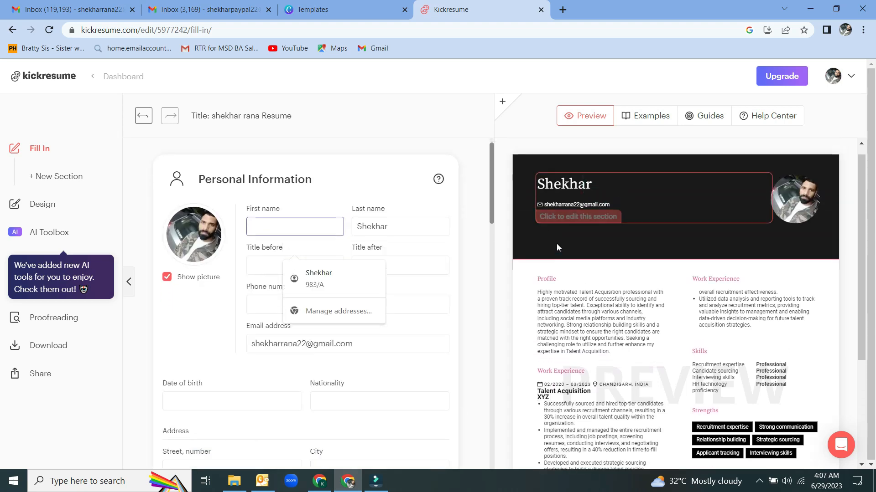
{"action": "left_click_drag", "start_coordinate": [539, 193], "coordinate": [801, 446]}
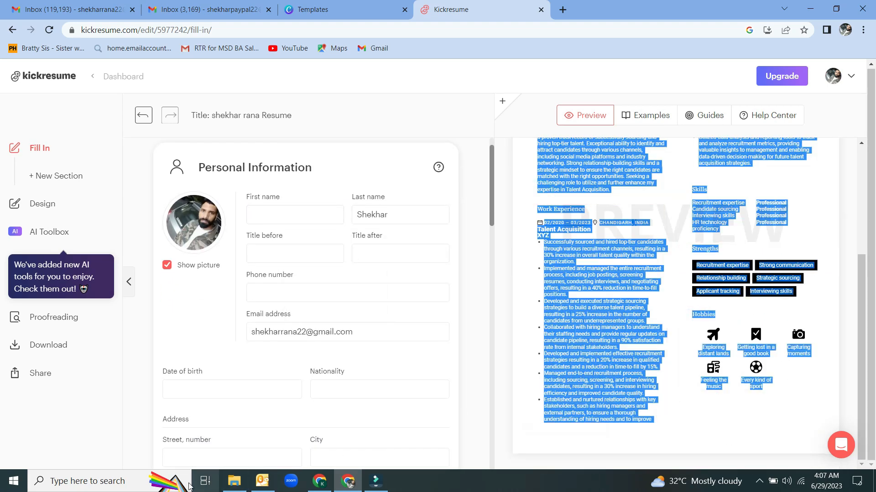
{"action": "left_click", "coordinate": [106, 479]}
{"action": "type", "text": "word"}
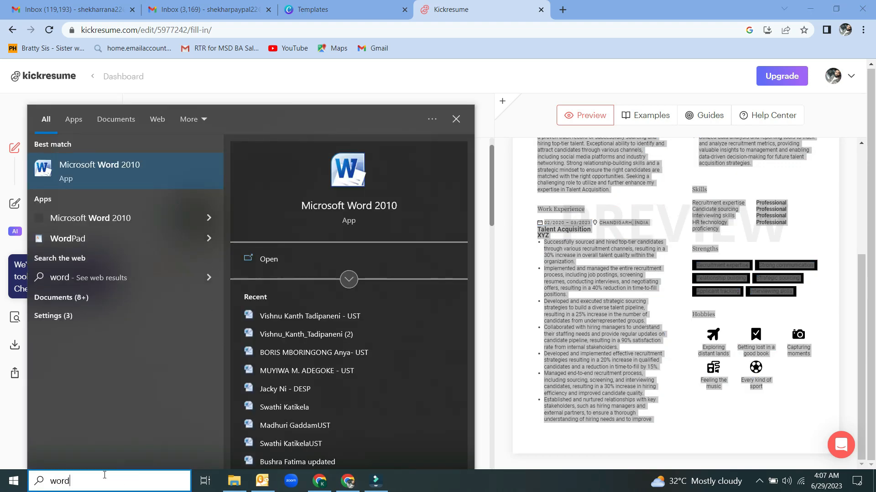
{"action": "key", "text": "Return"}
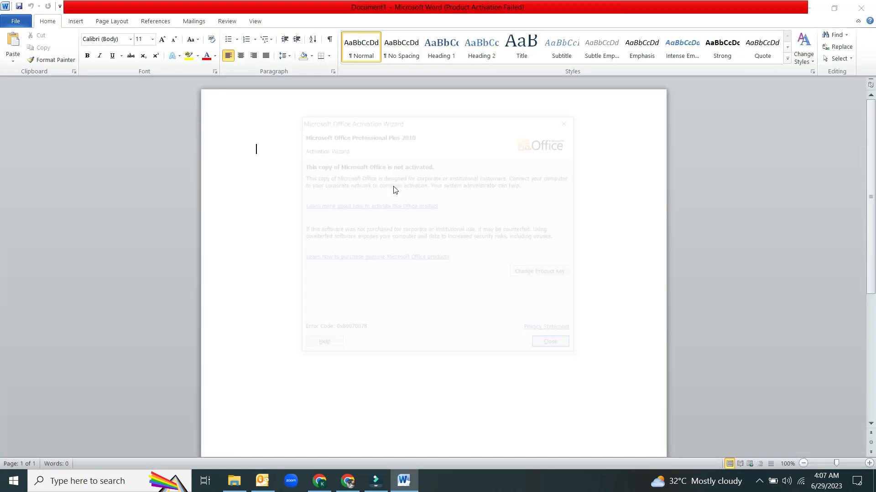
{"action": "left_click", "coordinate": [545, 350]}
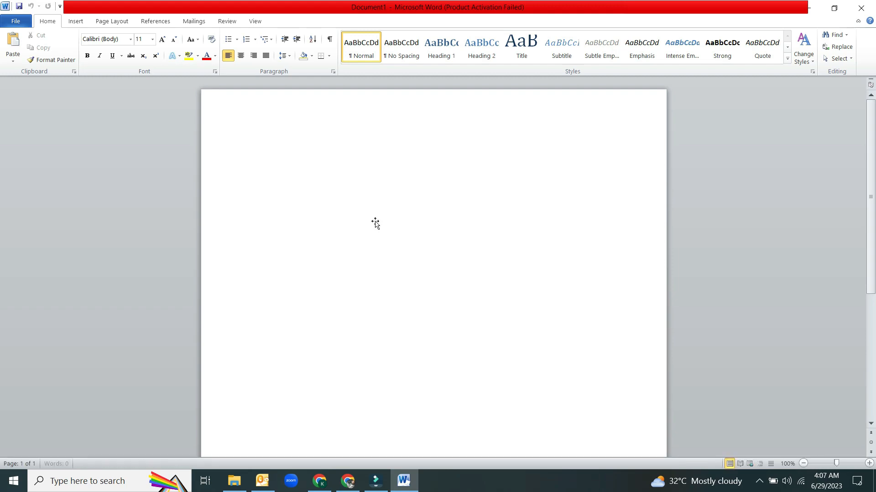
{"action": "key", "text": "ctrl+v"}
Delete the oversized profile photo above the Profile section of the pasted resume
{"action": "scroll", "coordinate": [459, 256], "scroll_direction": "up", "scroll_amount": 20}
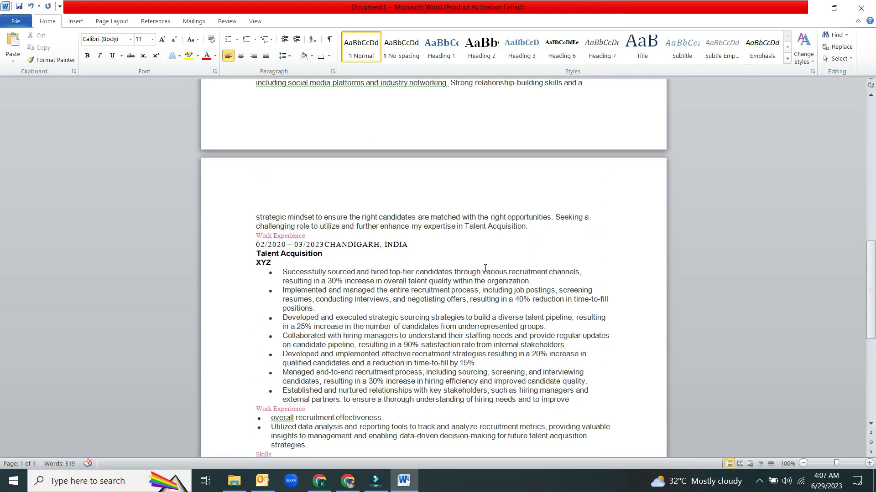
{"action": "left_click", "coordinate": [482, 250]}
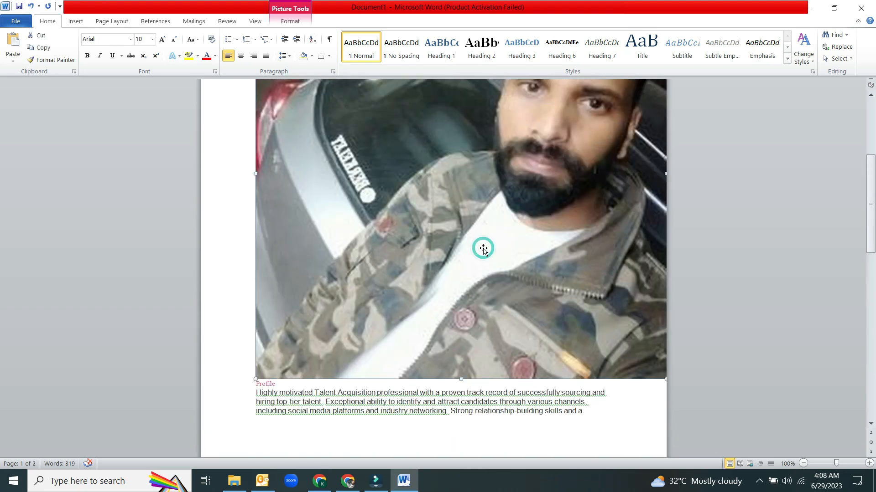
{"action": "key", "text": "Delete"}
{"action": "scroll", "coordinate": [505, 267], "scroll_direction": "up", "scroll_amount": 3}
{"action": "scroll", "coordinate": [505, 267], "scroll_direction": "up", "scroll_amount": 1}
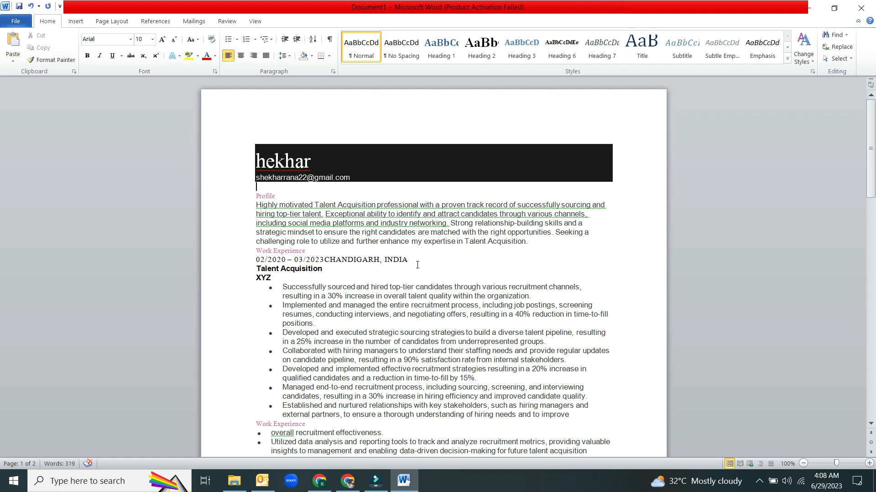
Add the missing capital first letter to the name in the resume header and look over the rest of the document
{"action": "left_click", "coordinate": [255, 160]}
{"action": "type", "text": "S"}
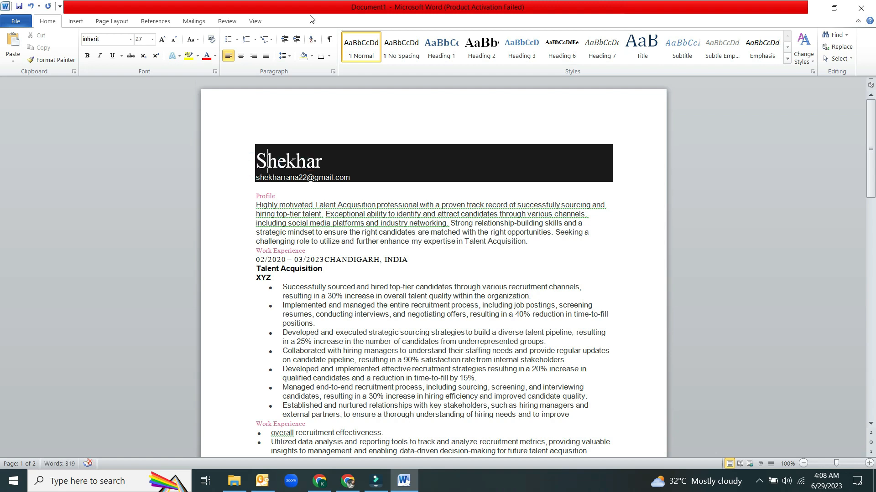
{"action": "scroll", "coordinate": [501, 208], "scroll_direction": "down", "scroll_amount": 5}
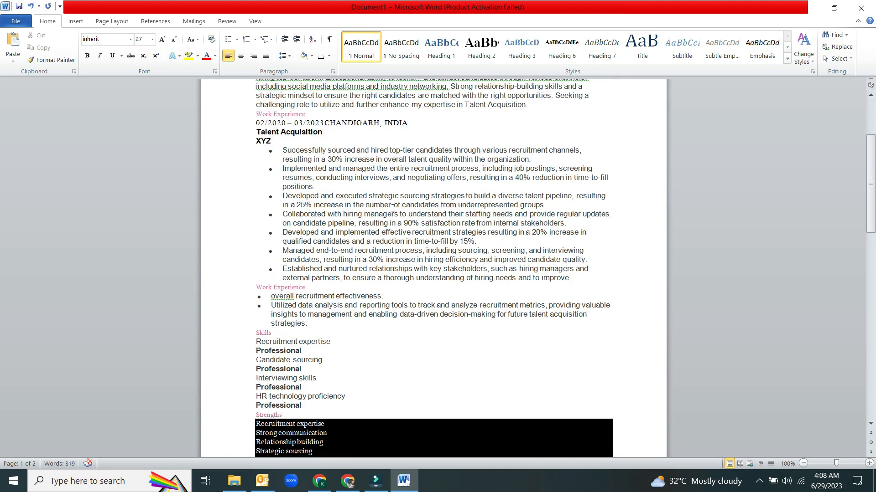
{"action": "scroll", "coordinate": [392, 207], "scroll_direction": "up", "scroll_amount": 2}
{"action": "scroll", "coordinate": [391, 210], "scroll_direction": "down", "scroll_amount": 15}
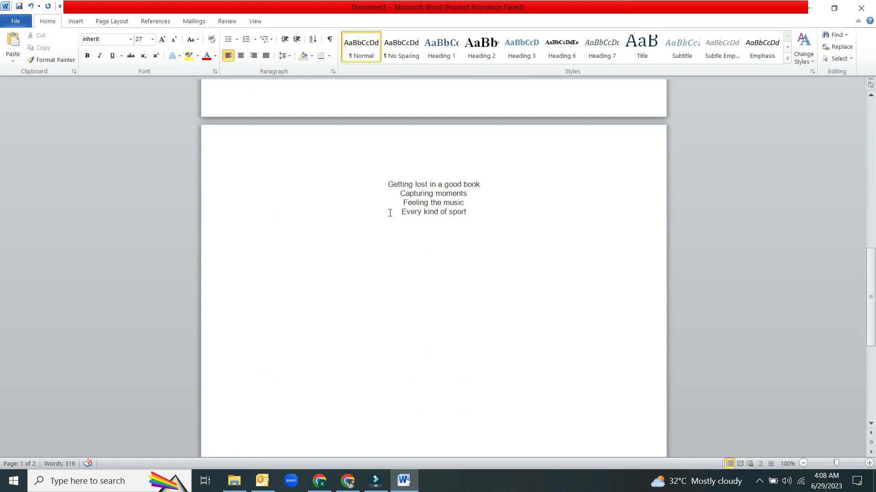